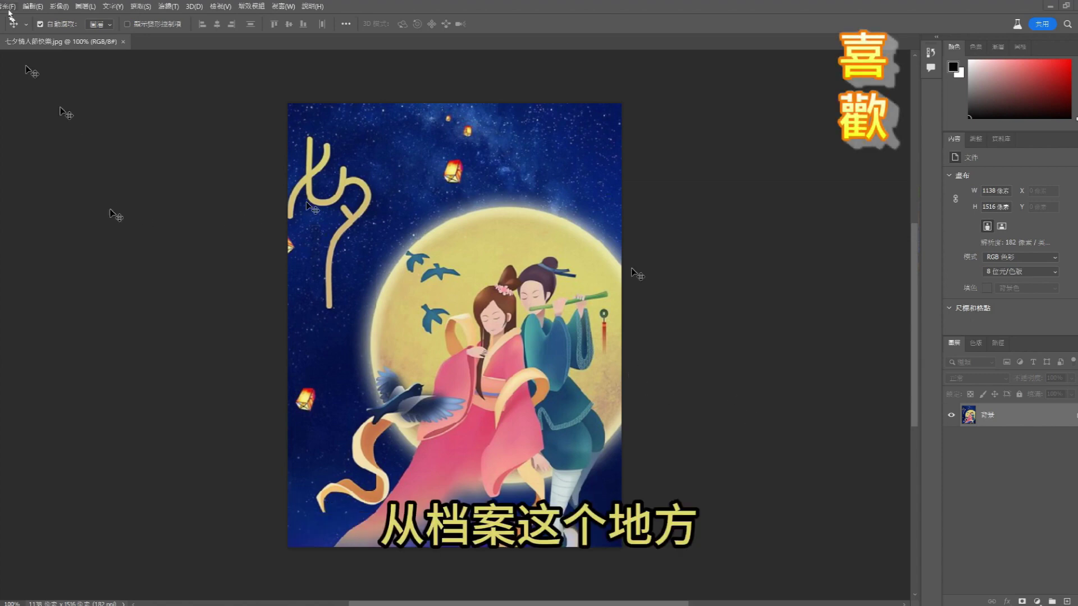
# - Create a new white 1280×720 px document at 300 ppi, RGB 16-bit
pyautogui.click(8, 6)
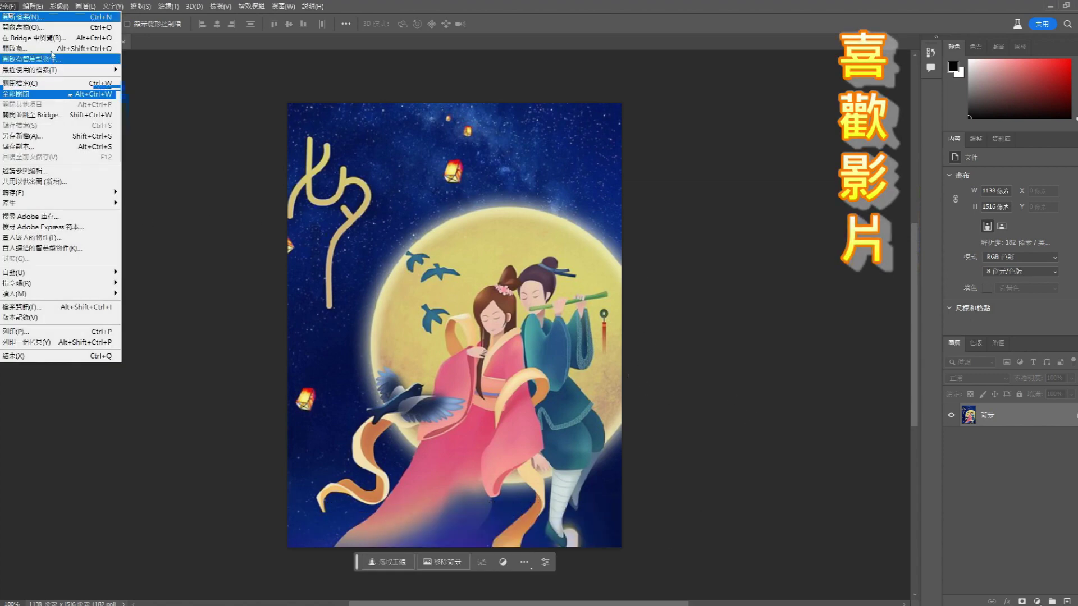
pyautogui.click(28, 16)
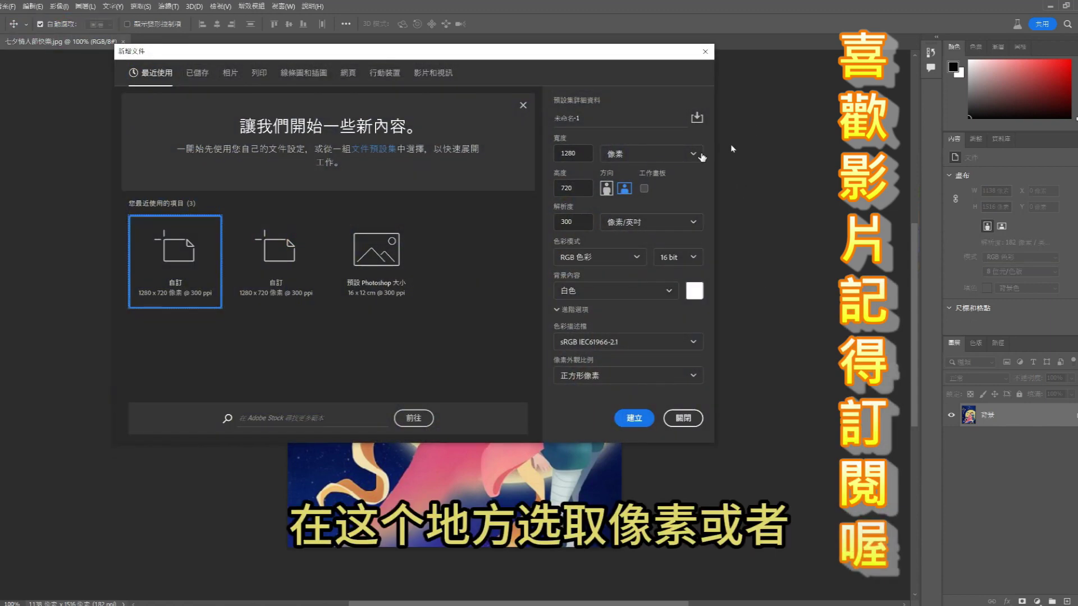
pyautogui.click(693, 154)
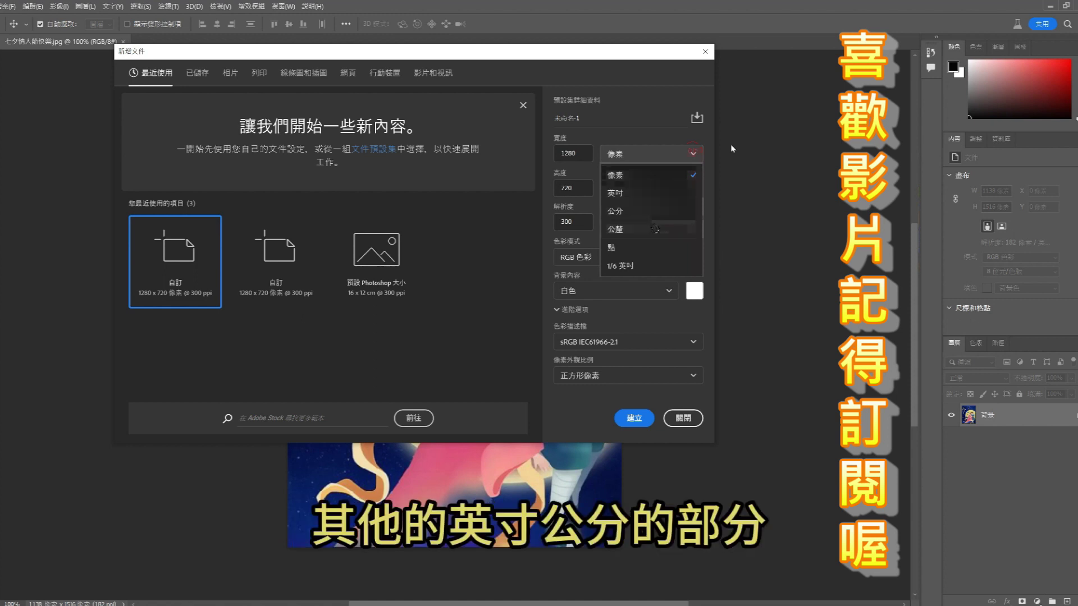
pyautogui.click(645, 158)
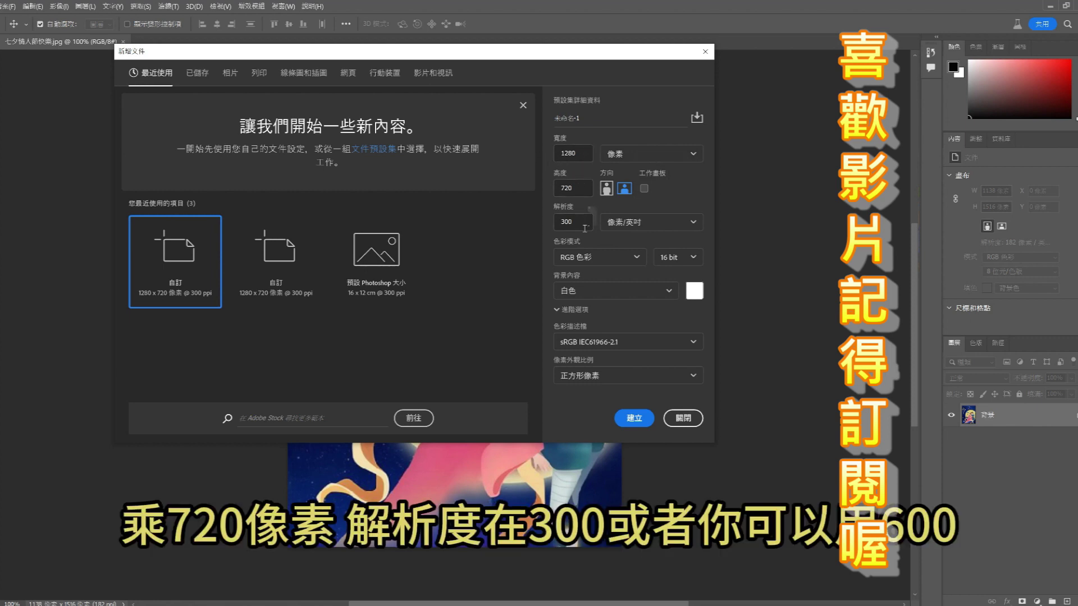
pyautogui.click(691, 259)
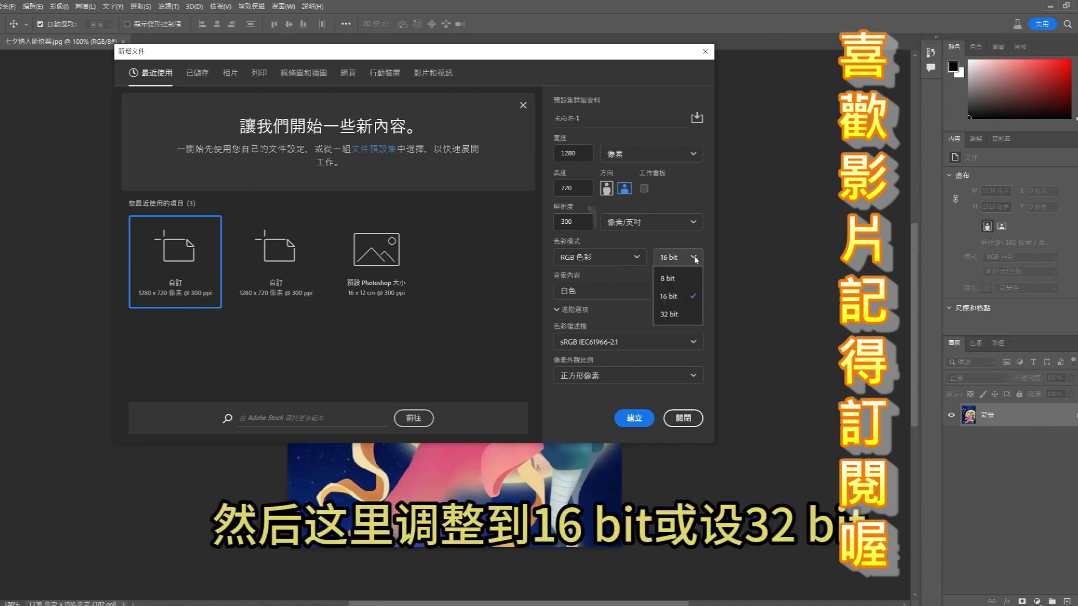
pyautogui.click(681, 300)
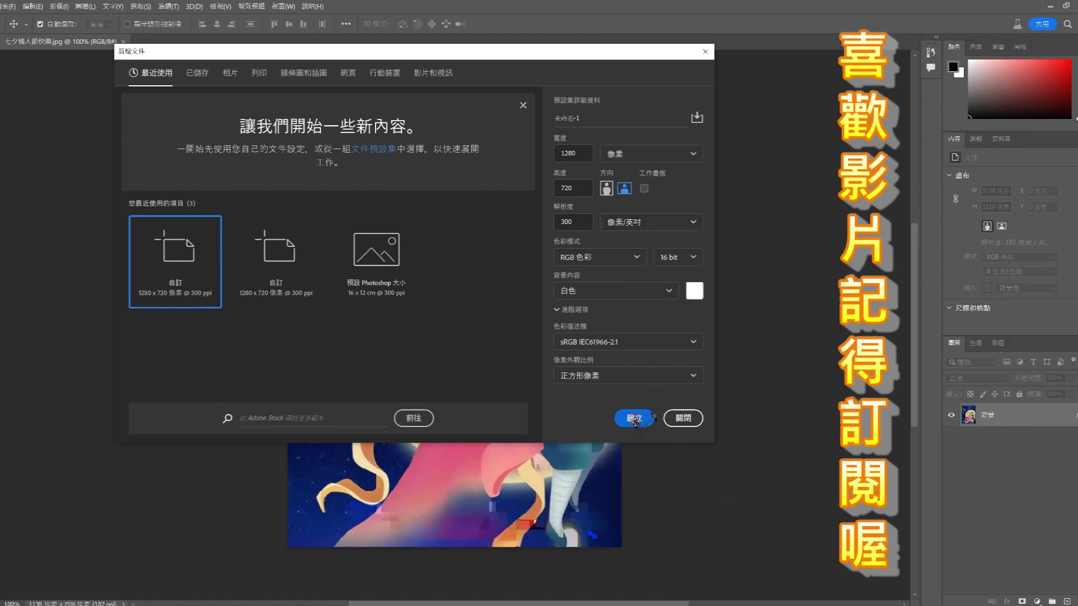
pyautogui.click(635, 418)
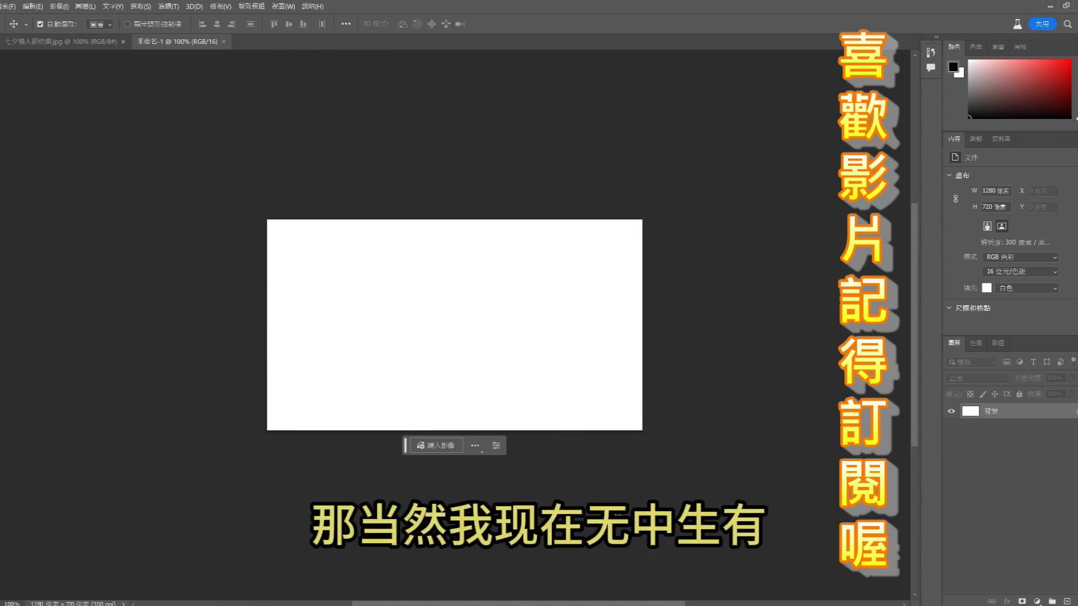
# - Drag a Rectangular Marquee from corner to corner around the whole 1280×720 canvas
pyautogui.click(5, 84)
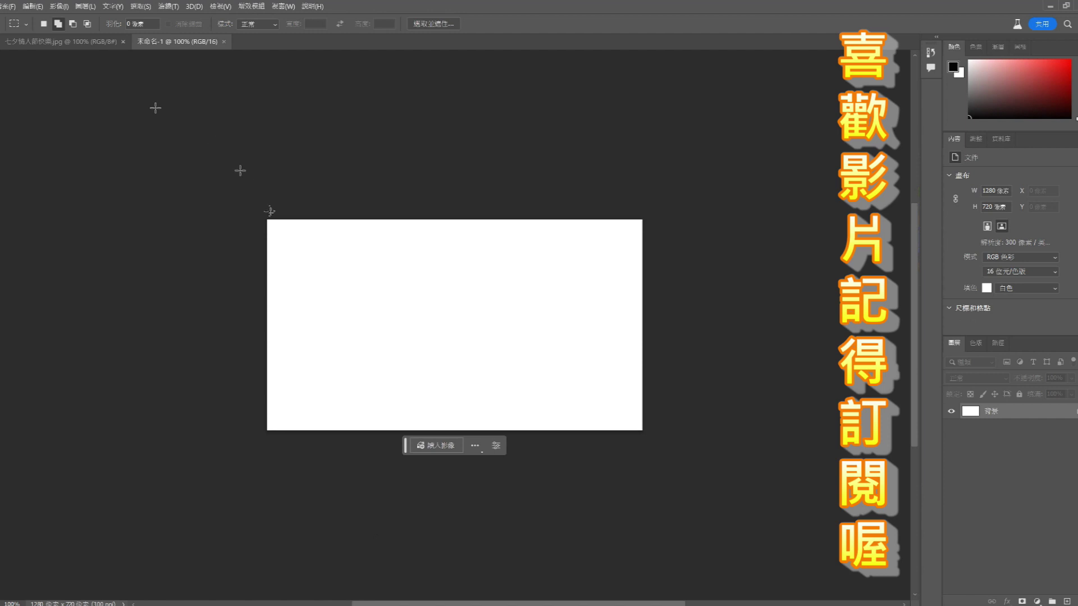
pyautogui.moveTo(267, 218); pyautogui.dragTo(643, 430)
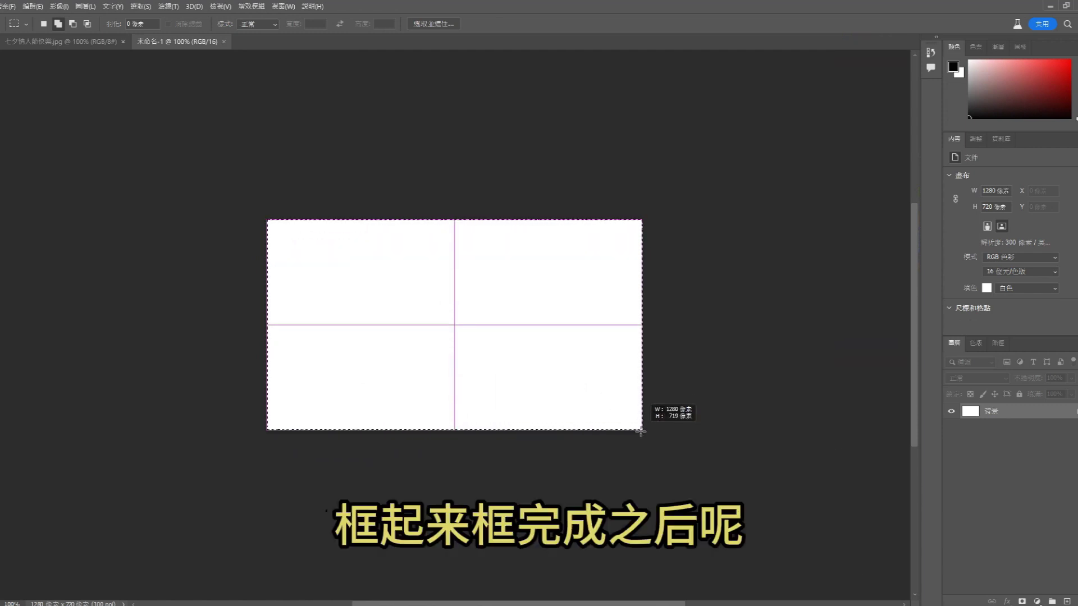
pyautogui.moveTo(643, 430); pyautogui.dragTo(643, 431)
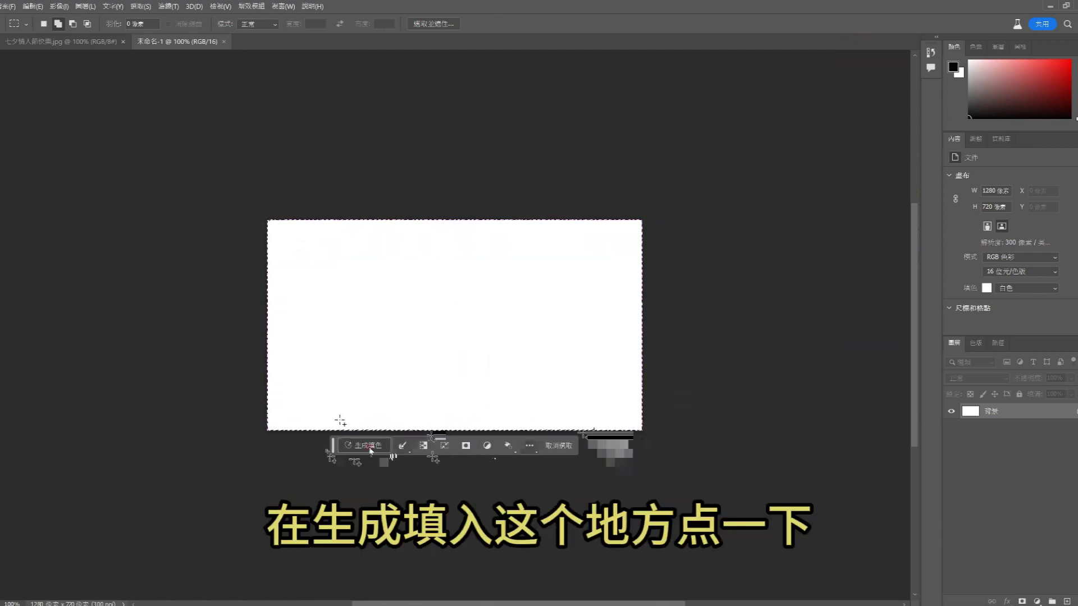
# - Generative Fill the canvas with the prompt '玫瑰花海' (sea of roses)
pyautogui.click(373, 451)
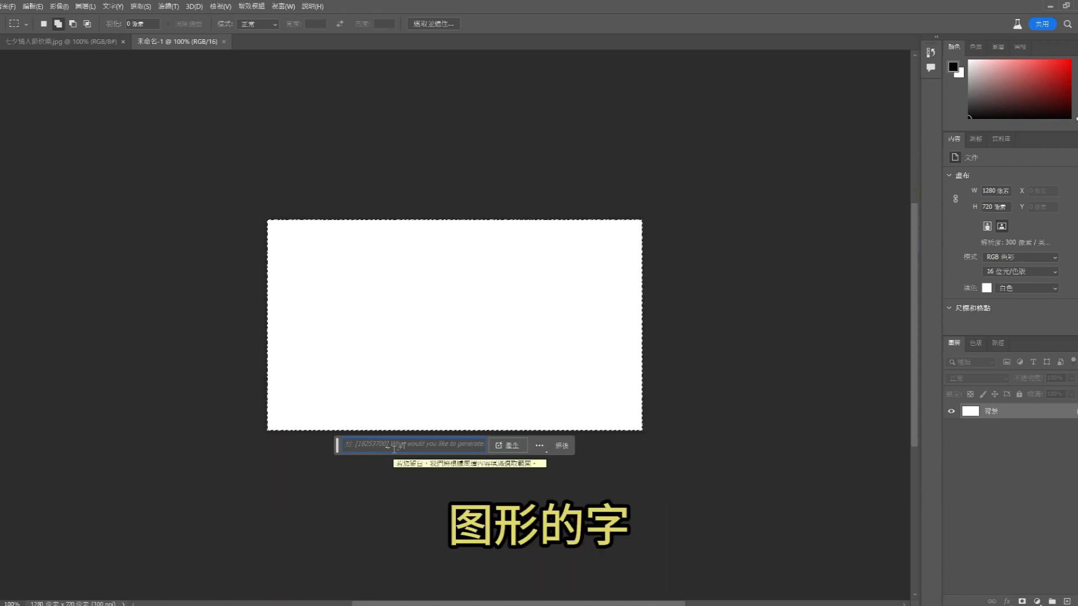
pyautogui.click(374, 445)
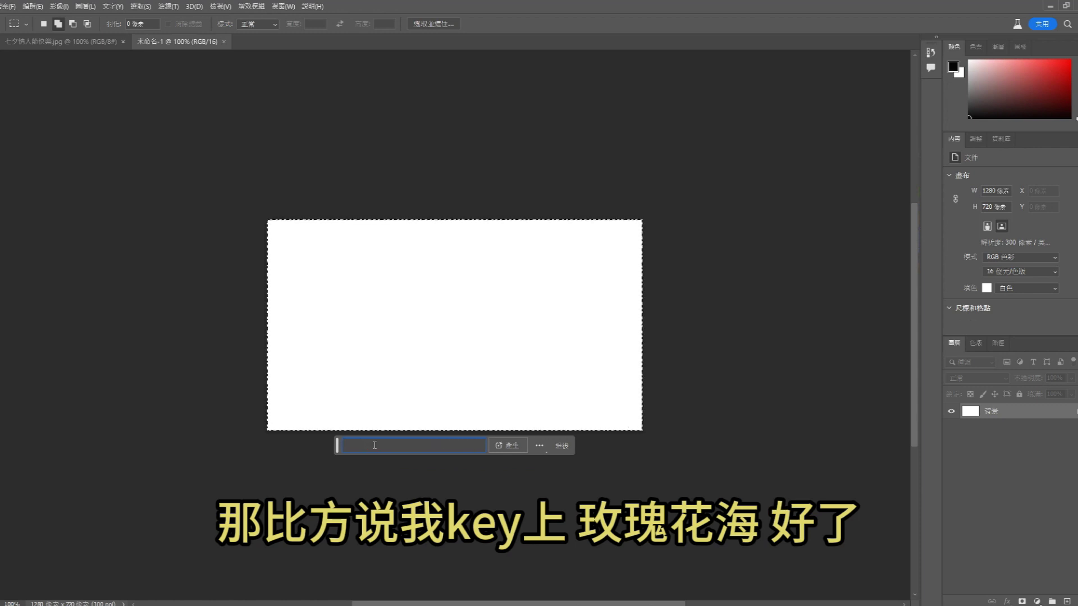
pyautogui.write('玫瑰花海')
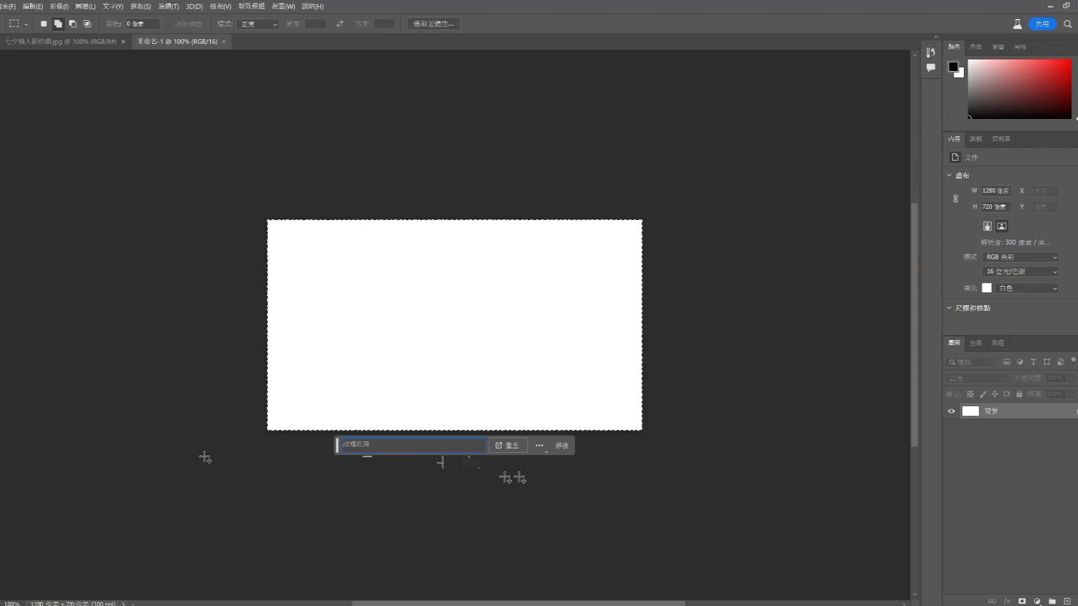
pyautogui.click(512, 447)
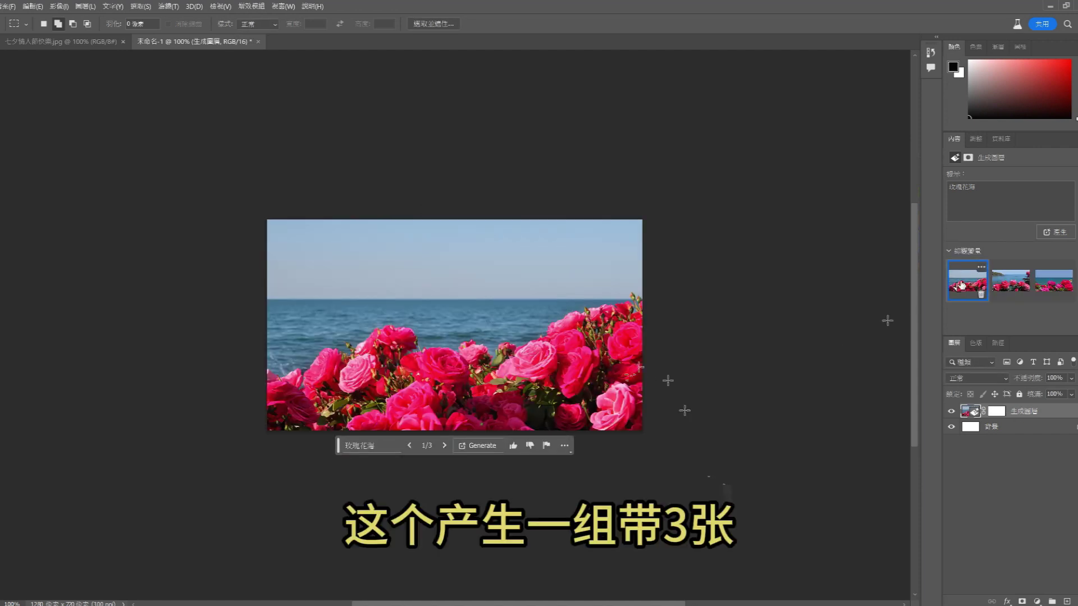
# - Compare the three initial sea-of-roses variations, returning to the first
pyautogui.click(1013, 279)
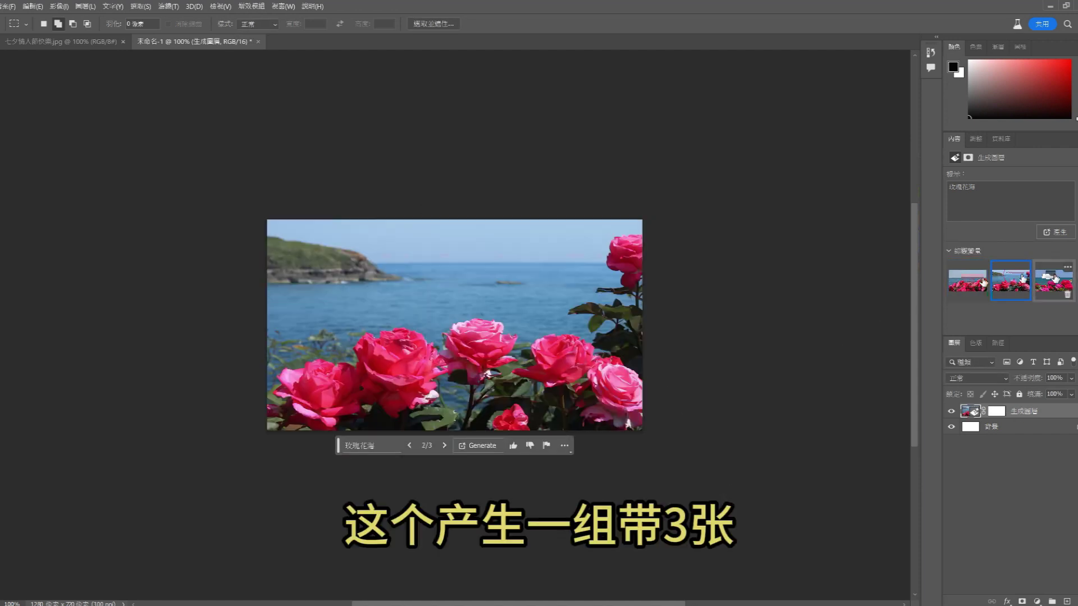
pyautogui.click(1053, 279)
pyautogui.click(968, 279)
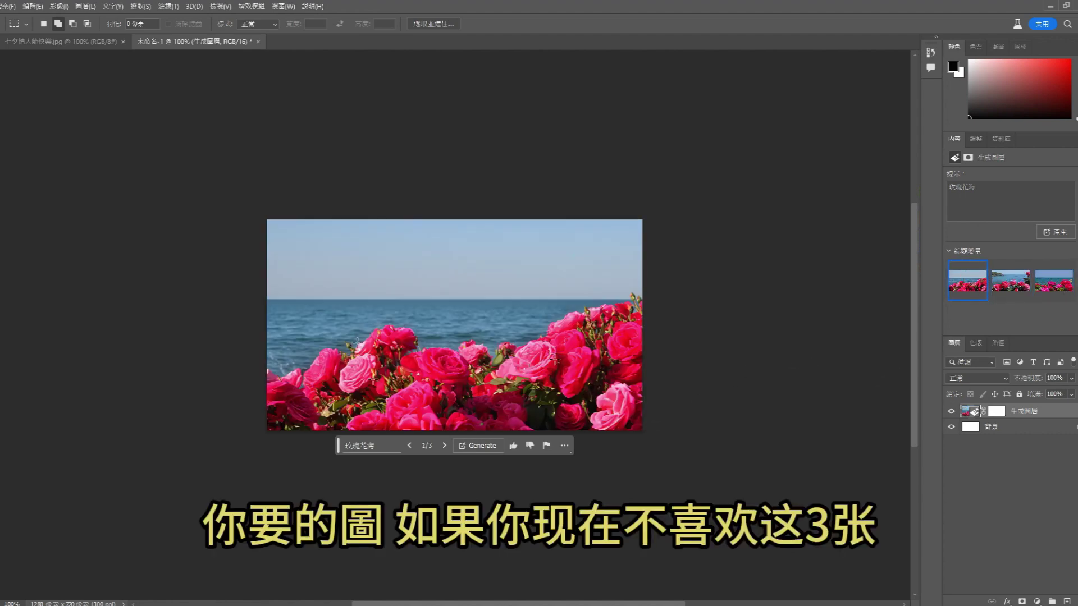
# - Generate three more variations, preview them, and show the fourth of six
pyautogui.click(1057, 232)
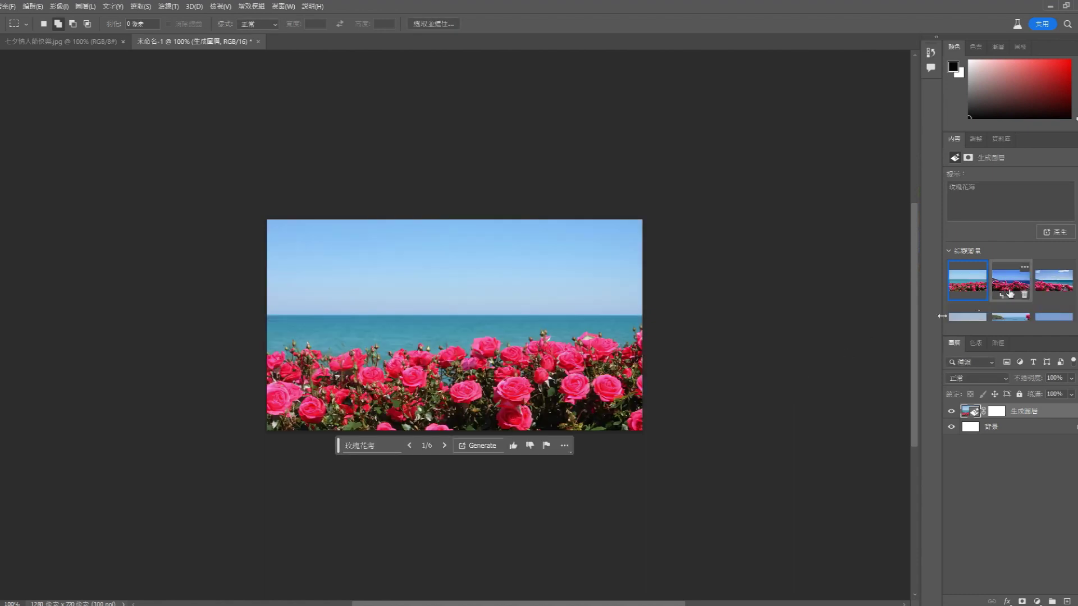
pyautogui.click(1012, 286)
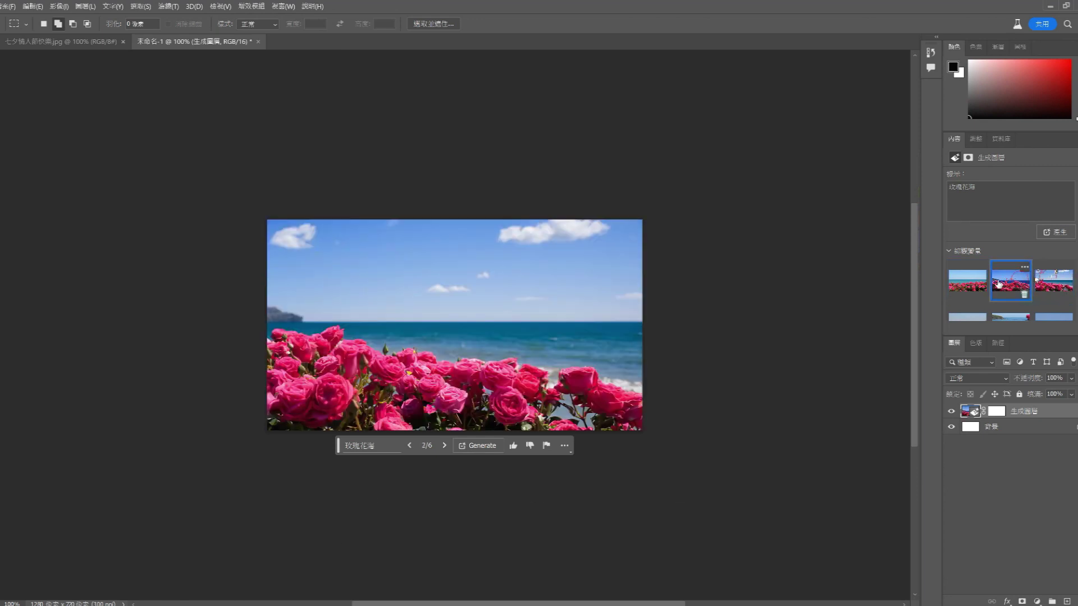
pyautogui.click(979, 315)
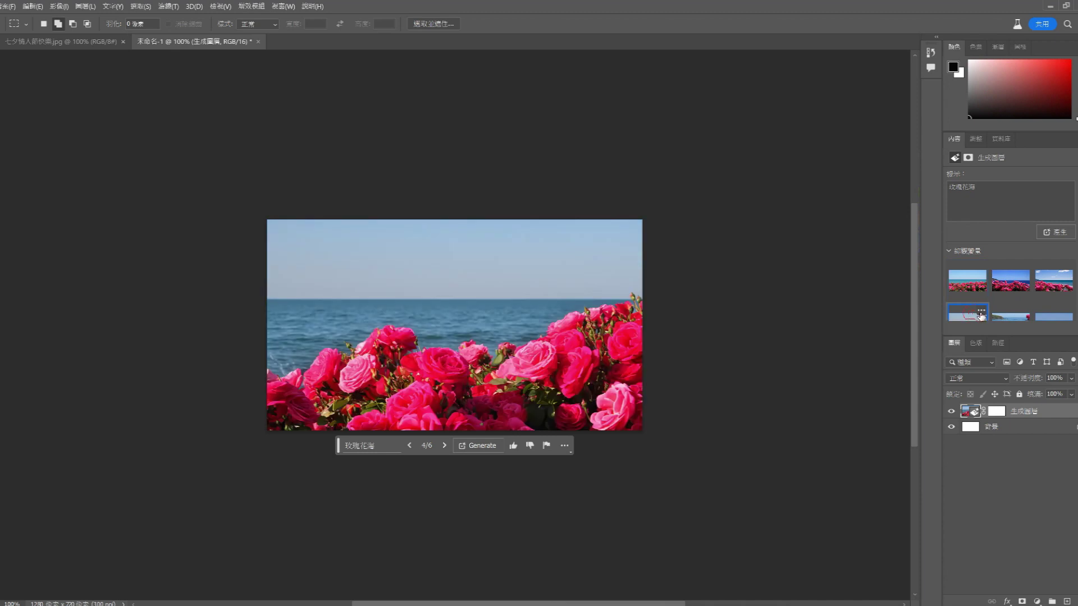
pyautogui.click(1010, 297)
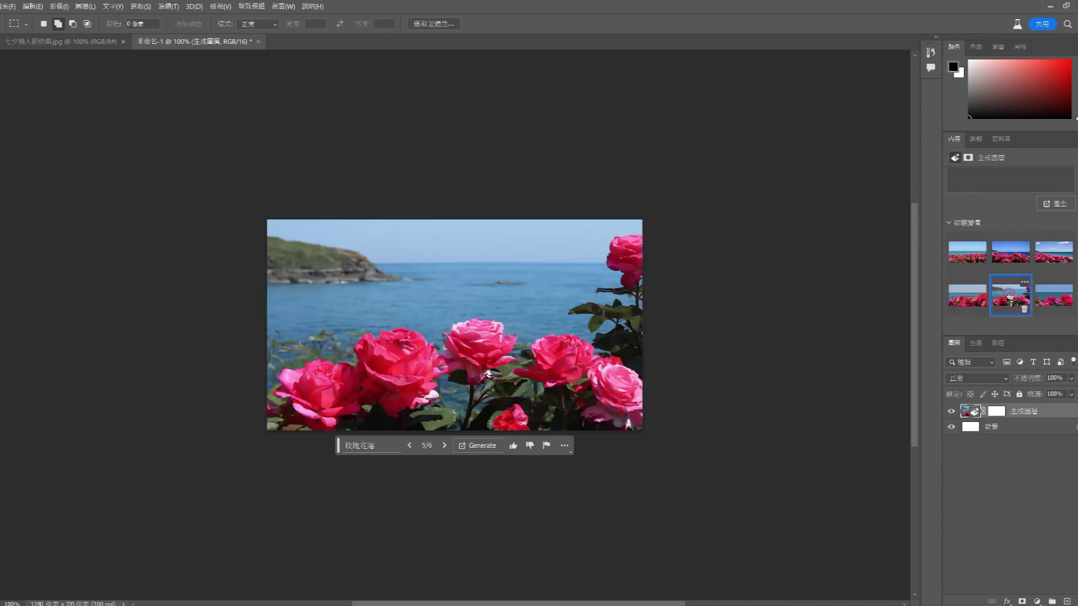
pyautogui.click(1045, 294)
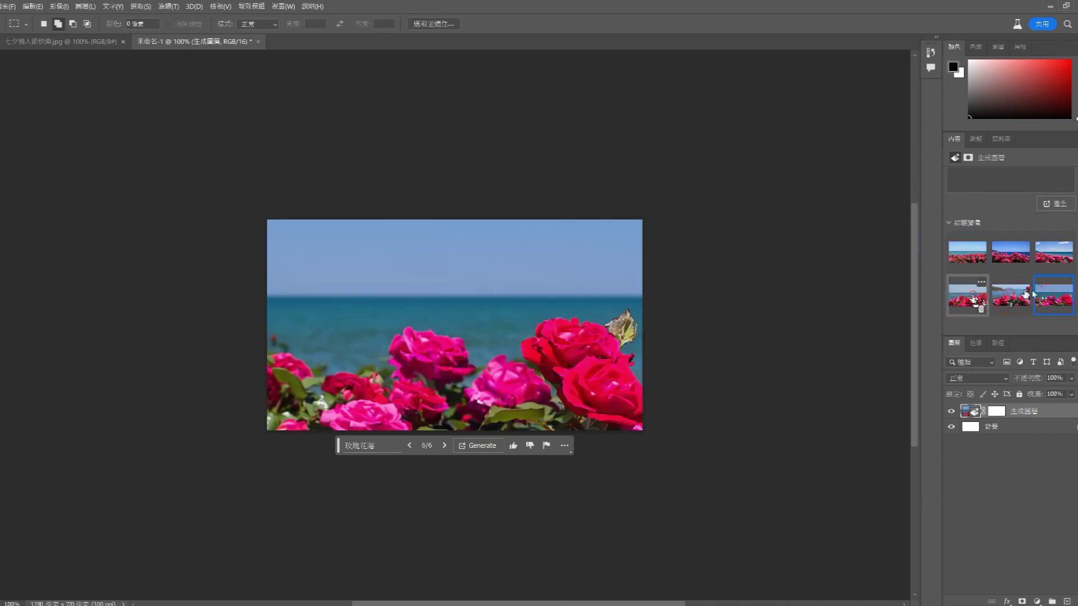
pyautogui.click(973, 299)
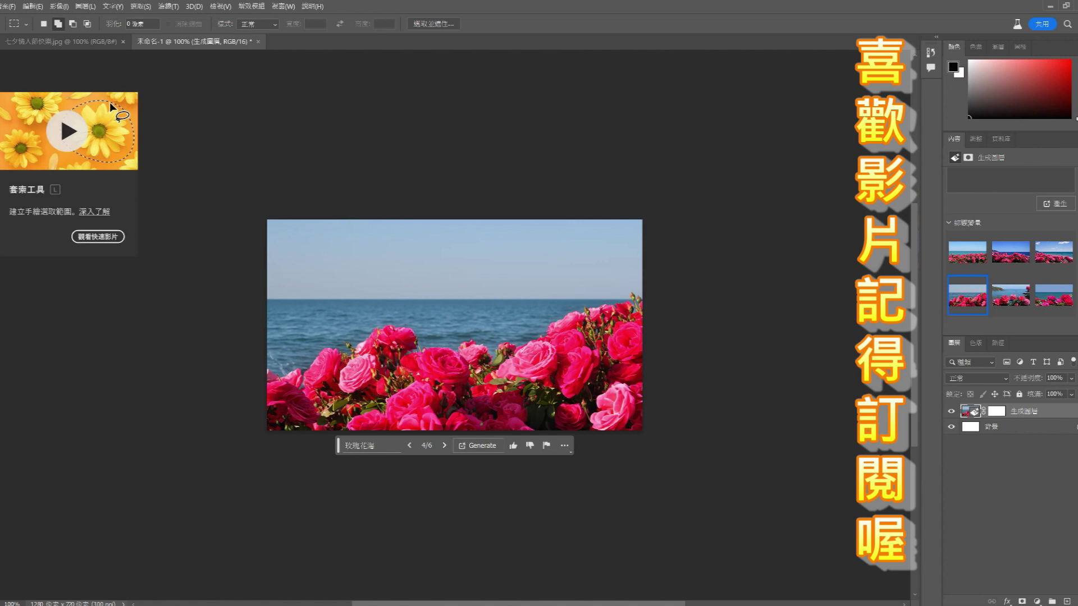
# - Lasso a sky patch above the left horizon and bring up a Generative Fill prompt
pyautogui.click(1, 92)
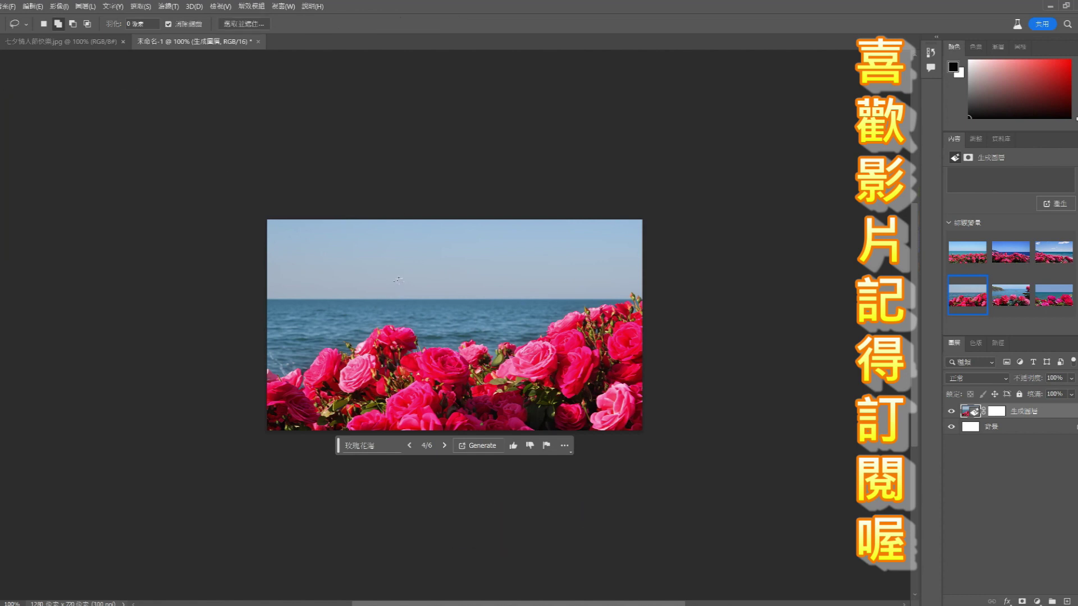
pyautogui.moveTo(399, 281); pyautogui.dragTo(308, 308)
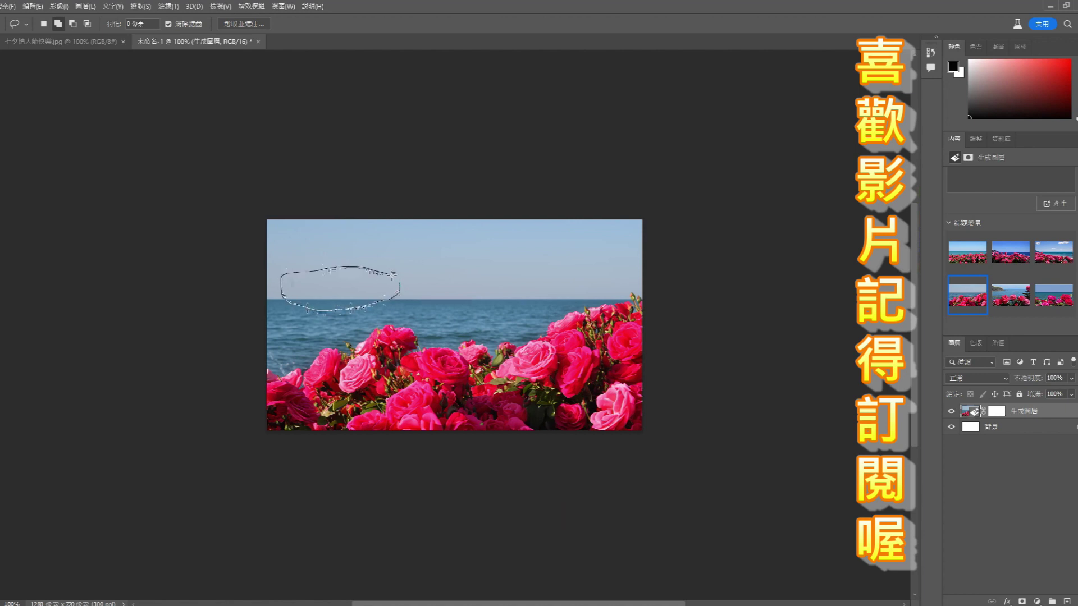
pyautogui.moveTo(401, 279); pyautogui.dragTo(401, 286)
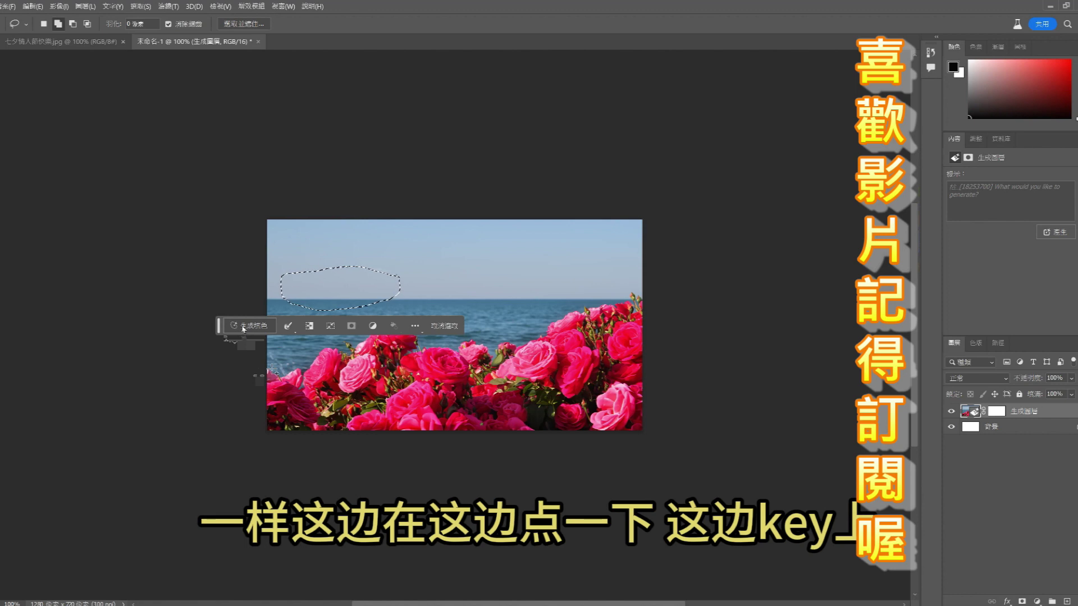
pyautogui.click(243, 327)
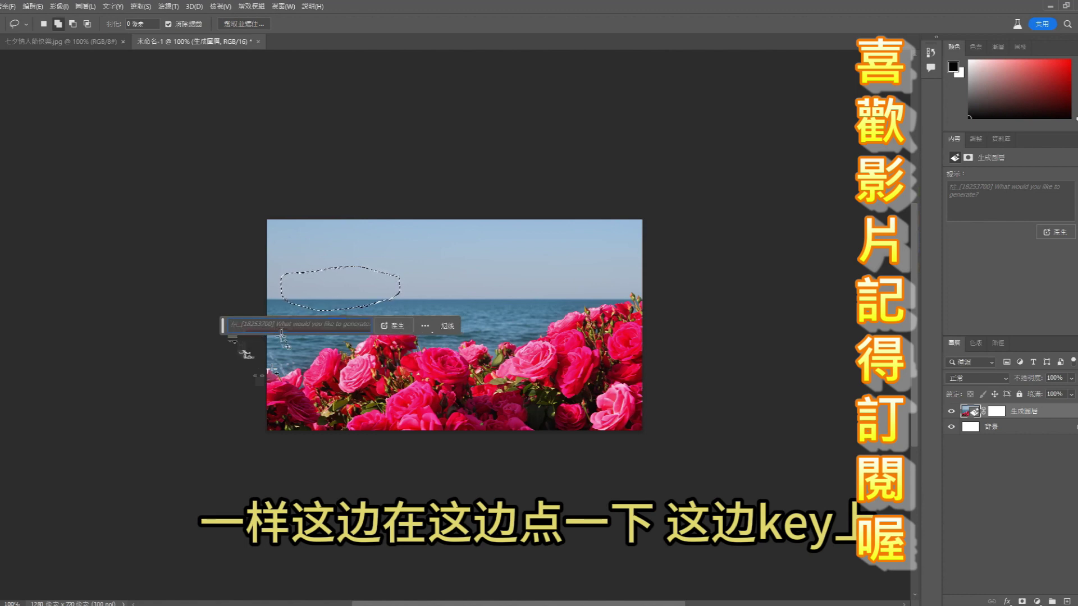
pyautogui.moveTo(227, 333); pyautogui.dragTo(249, 484)
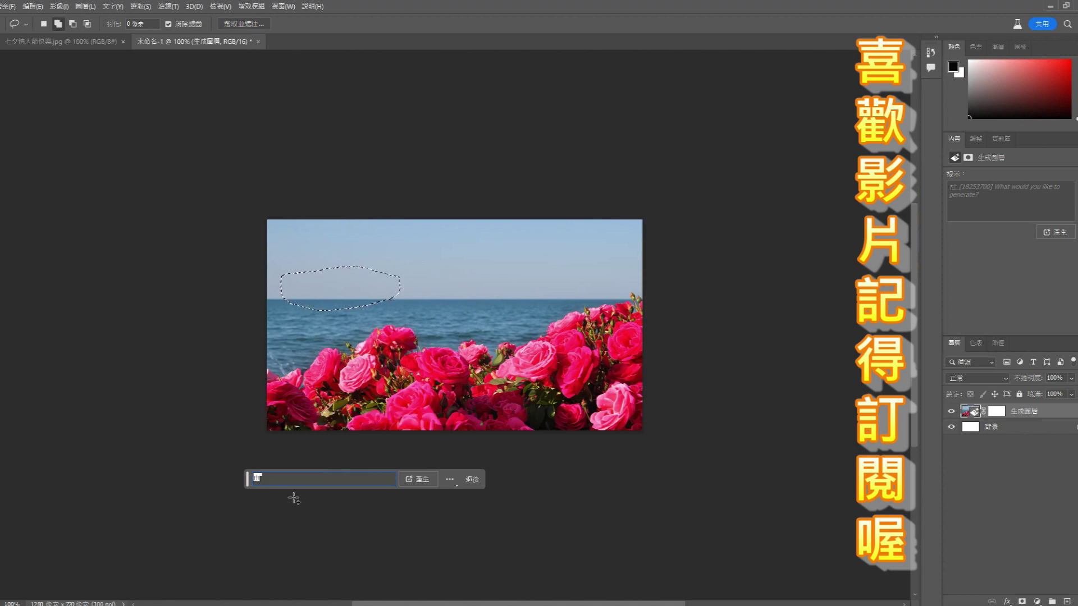
# - Generate a cruise ship in the selected sky with the prompt '郵輪'
pyautogui.write('油轮')
pyautogui.write('郵輪')
pyautogui.press('Return')
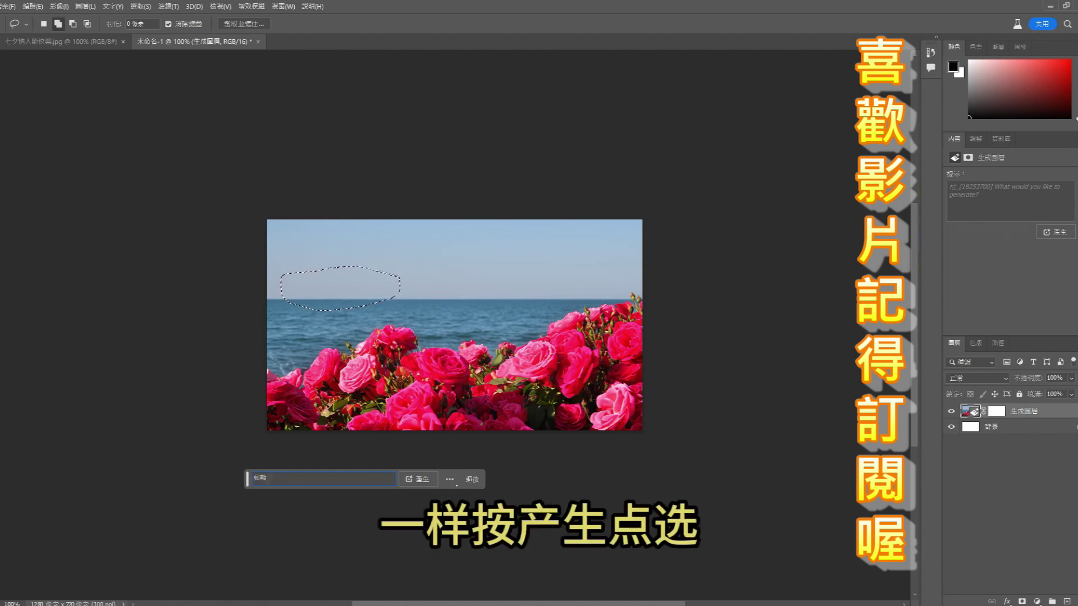
pyautogui.click(420, 481)
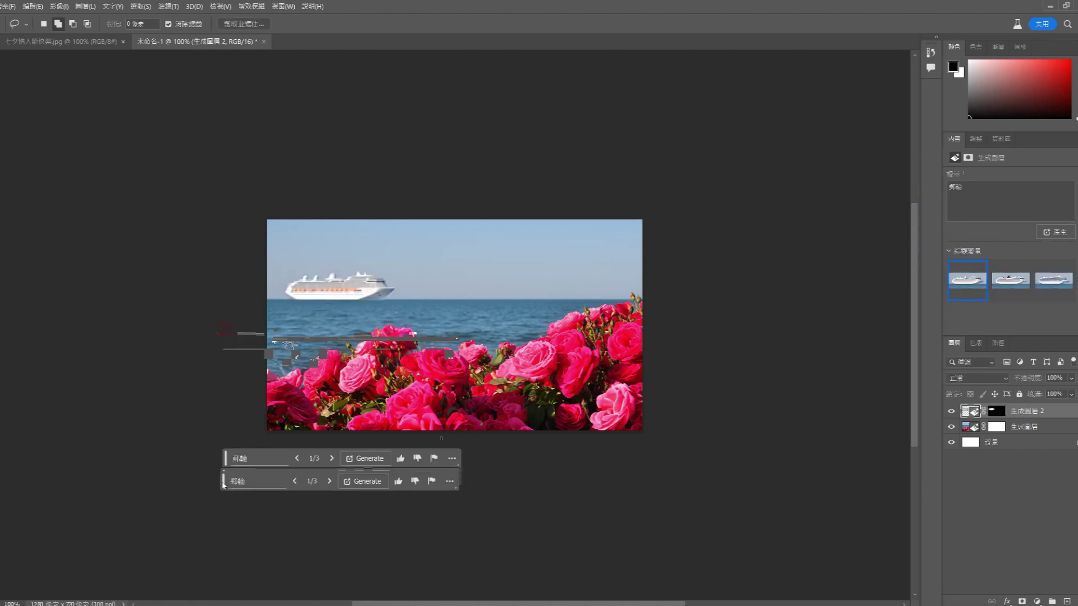
# - Compare the first three cruise ship variations
pyautogui.click(1011, 281)
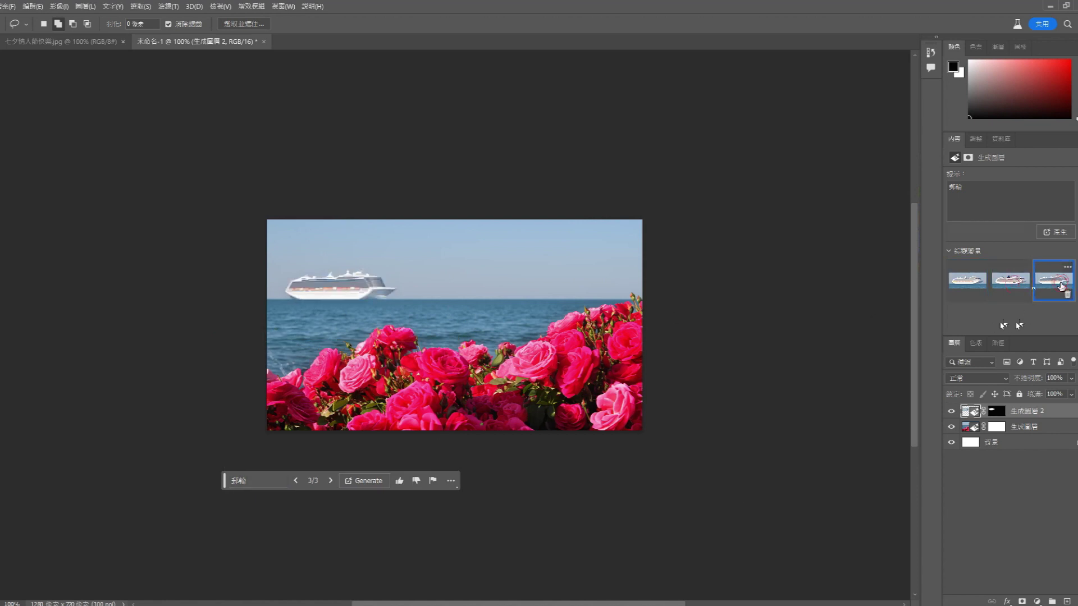
pyautogui.click(969, 280)
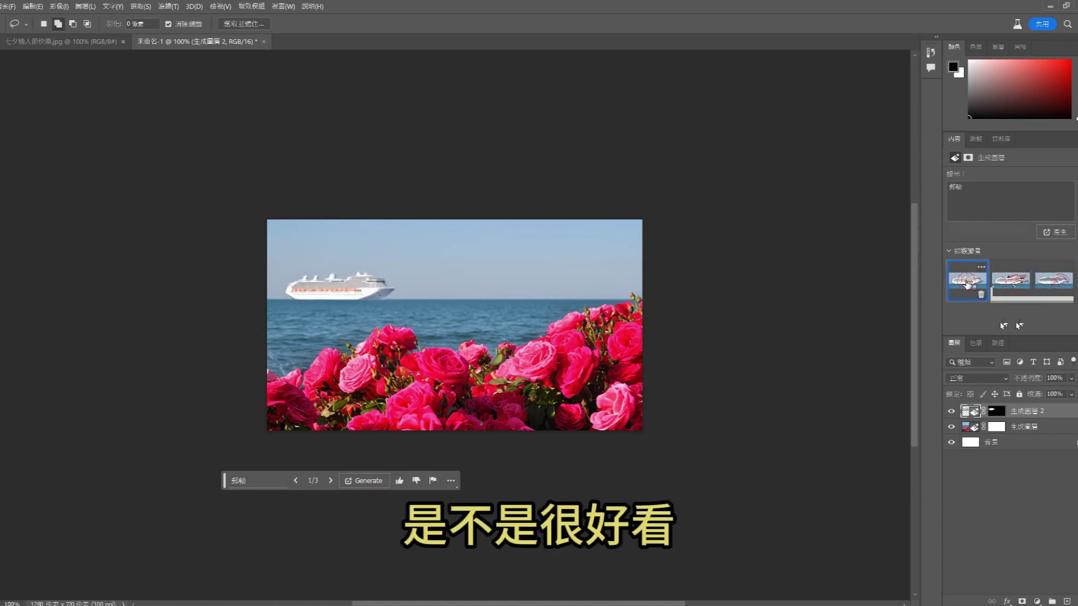
pyautogui.click(1005, 279)
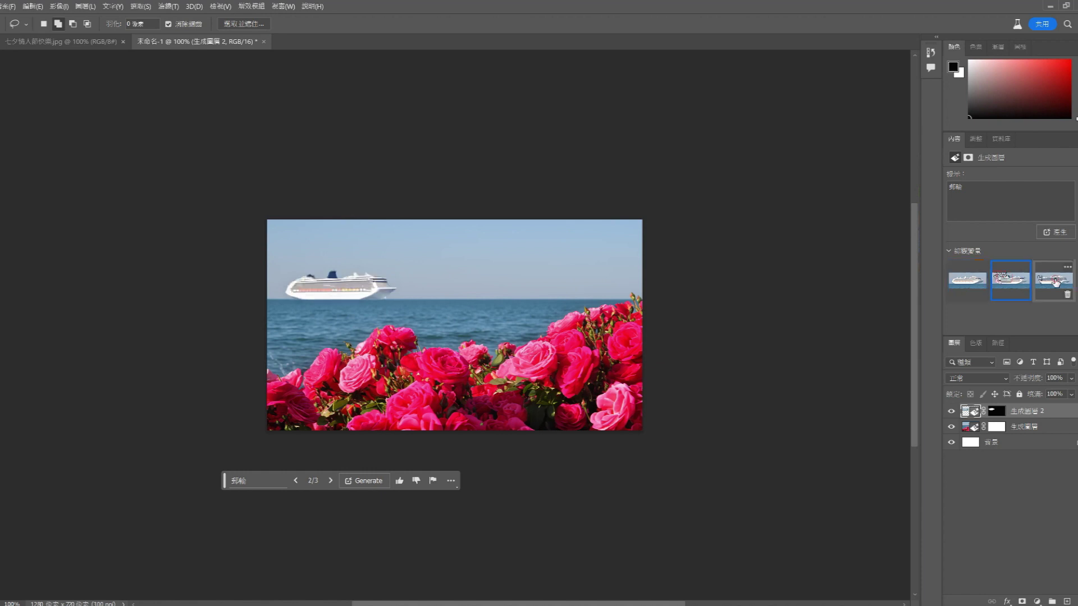
pyautogui.click(1054, 281)
# - Generate three more ship variations and preview all six
pyautogui.click(1056, 232)
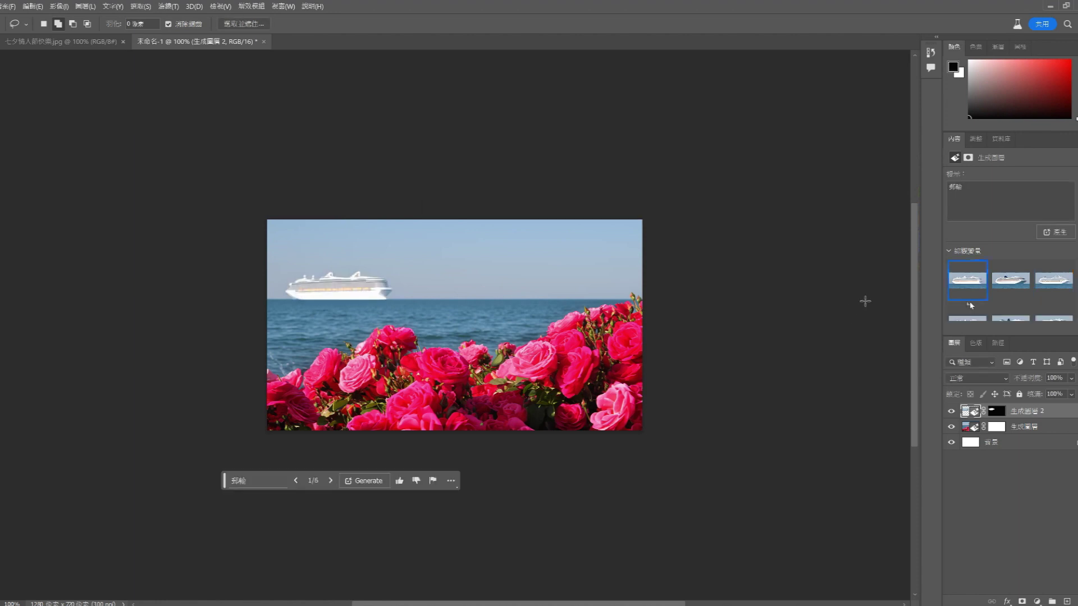
pyautogui.click(1005, 281)
pyautogui.click(1053, 281)
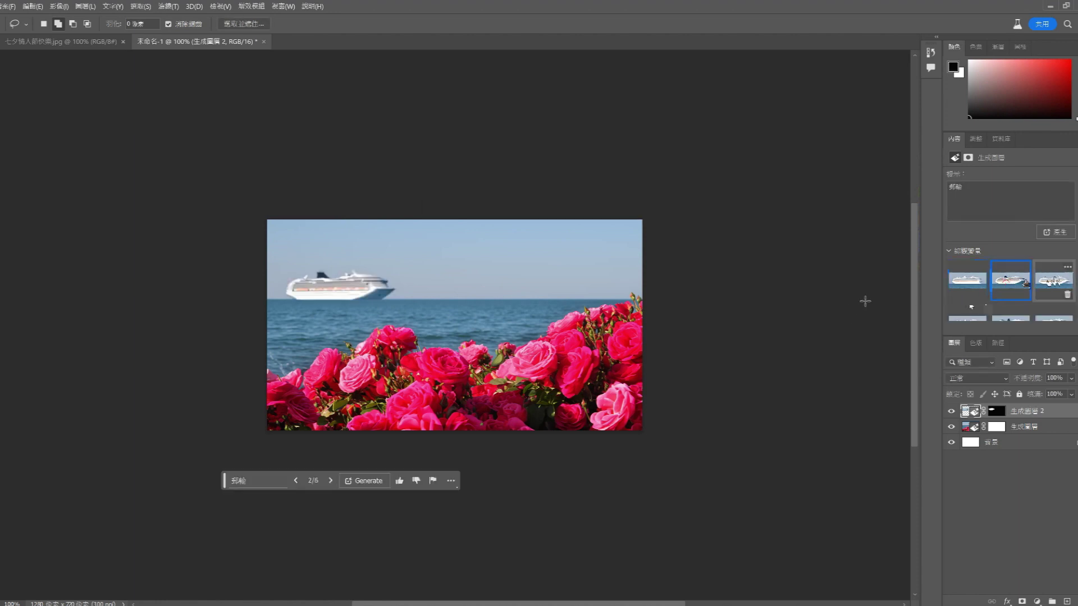
pyautogui.click(977, 284)
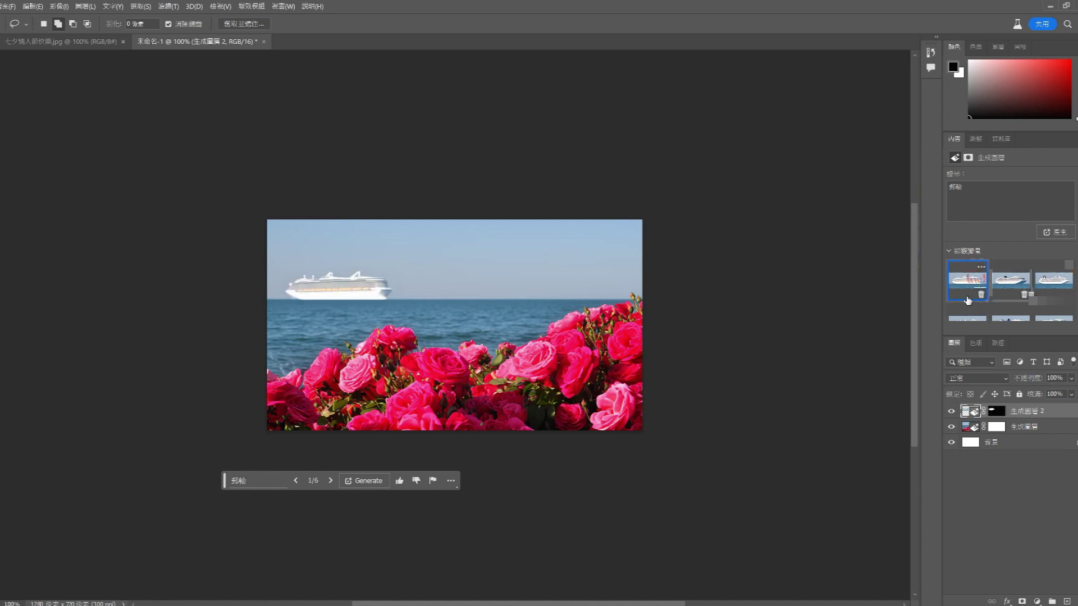
pyautogui.click(967, 294)
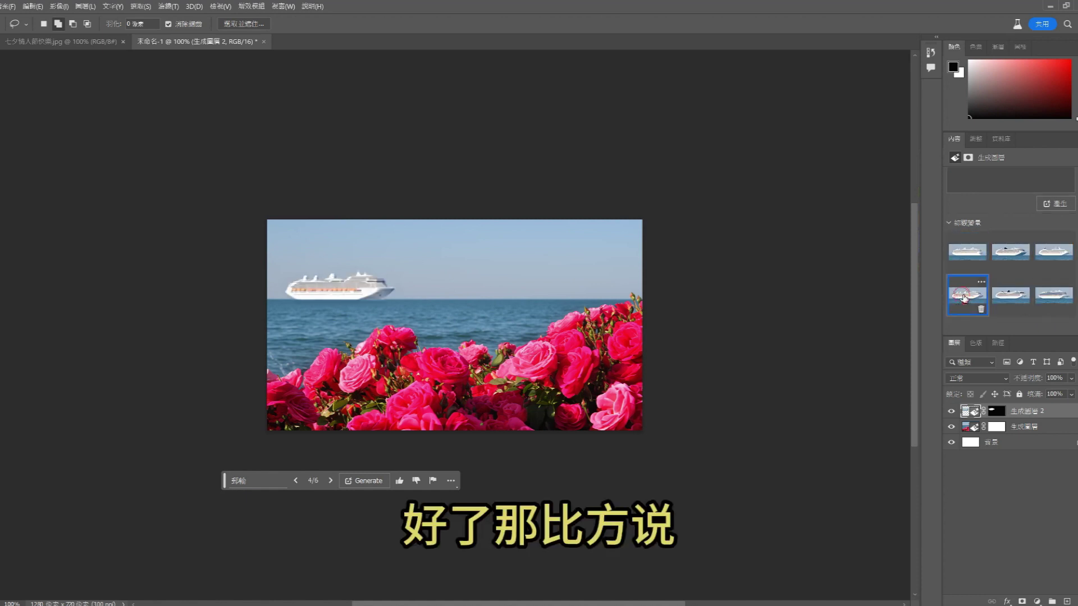
pyautogui.click(1019, 293)
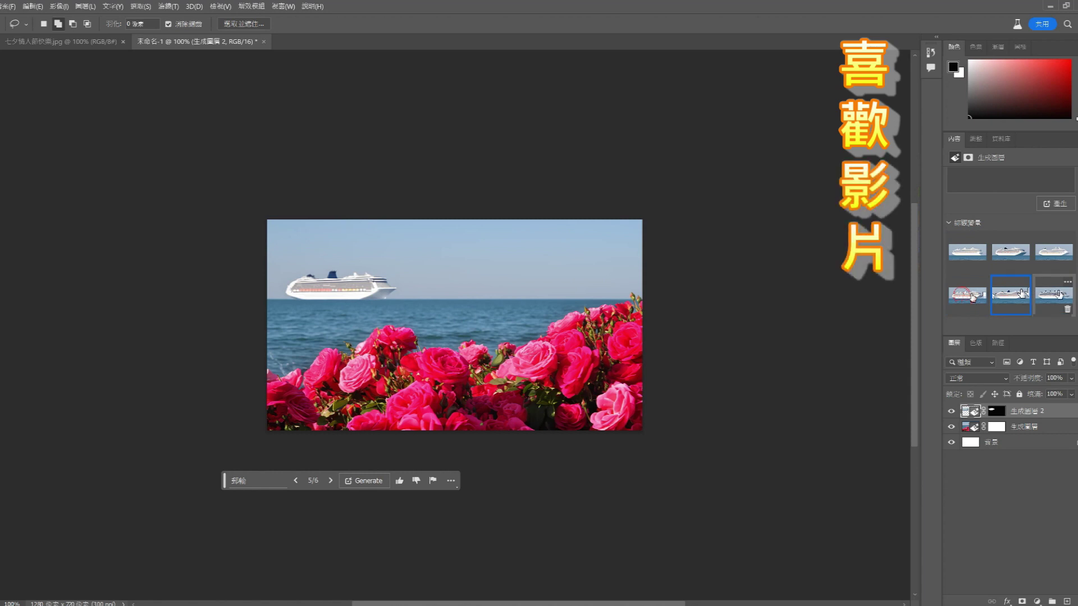
pyautogui.click(1039, 293)
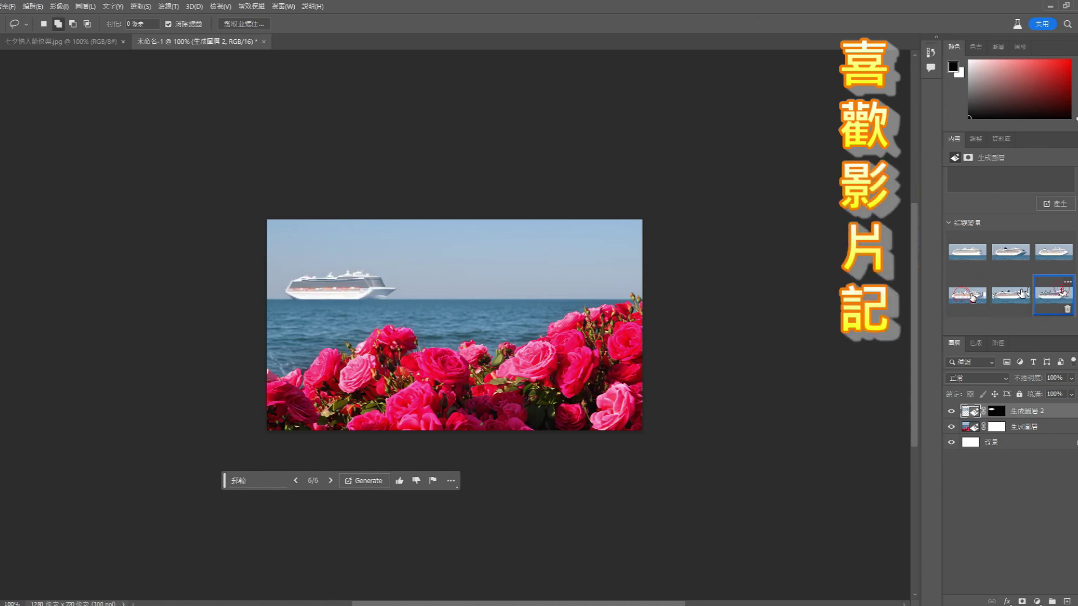
# - Recheck the ship variations and keep the third one (3/6) in the scene
pyautogui.click(973, 294)
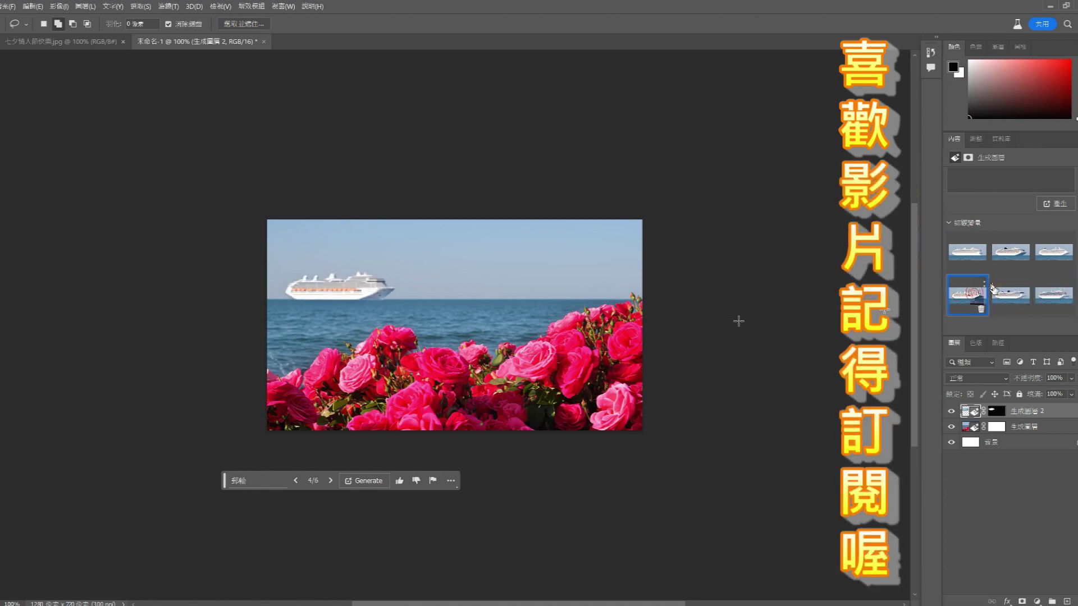
pyautogui.click(1048, 293)
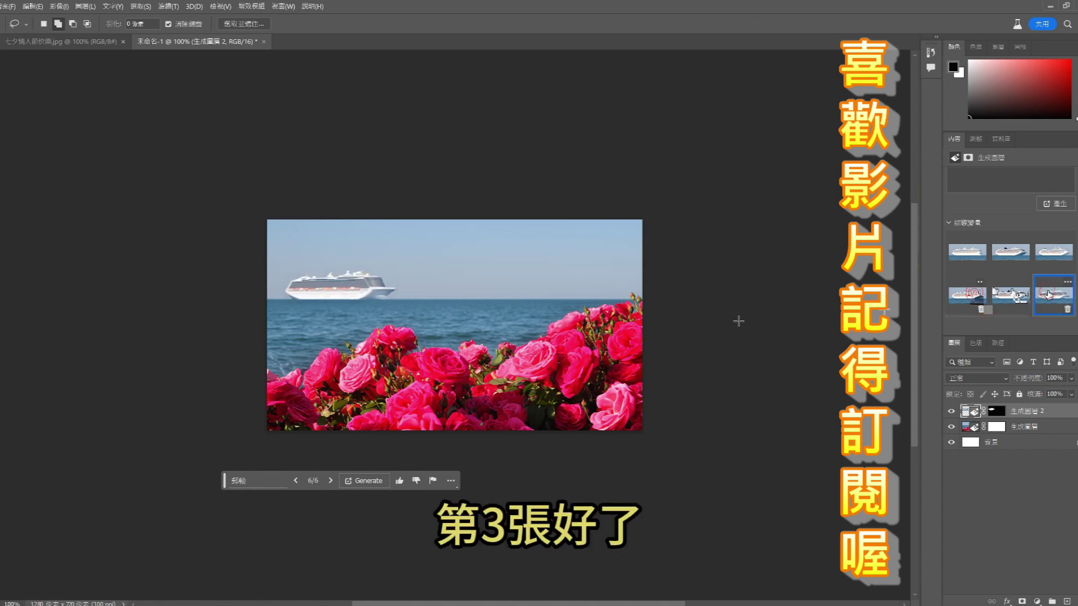
pyautogui.click(972, 256)
pyautogui.click(1011, 253)
pyautogui.click(1053, 253)
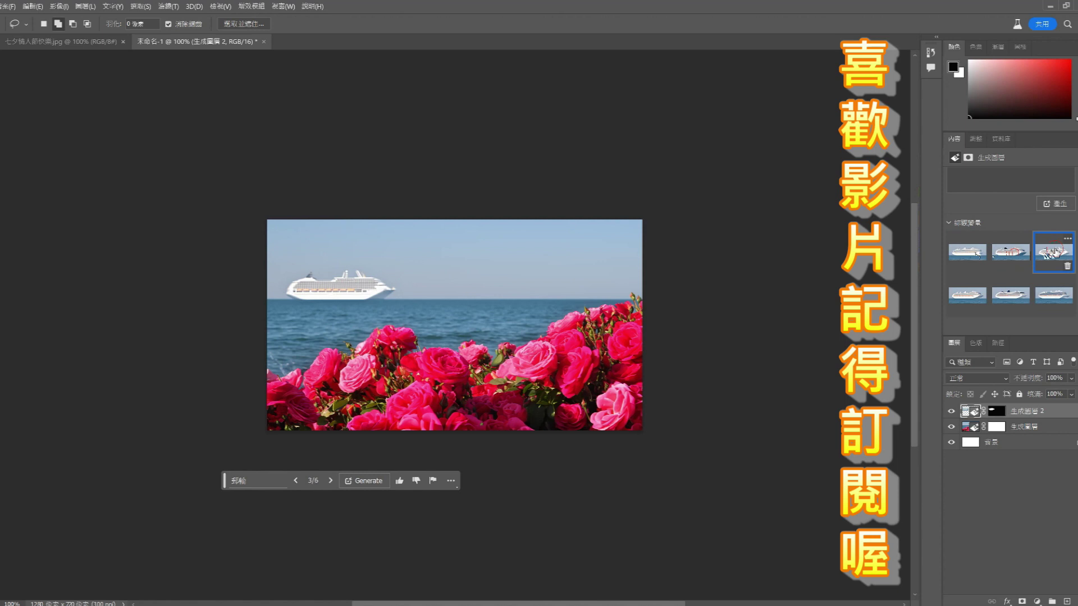